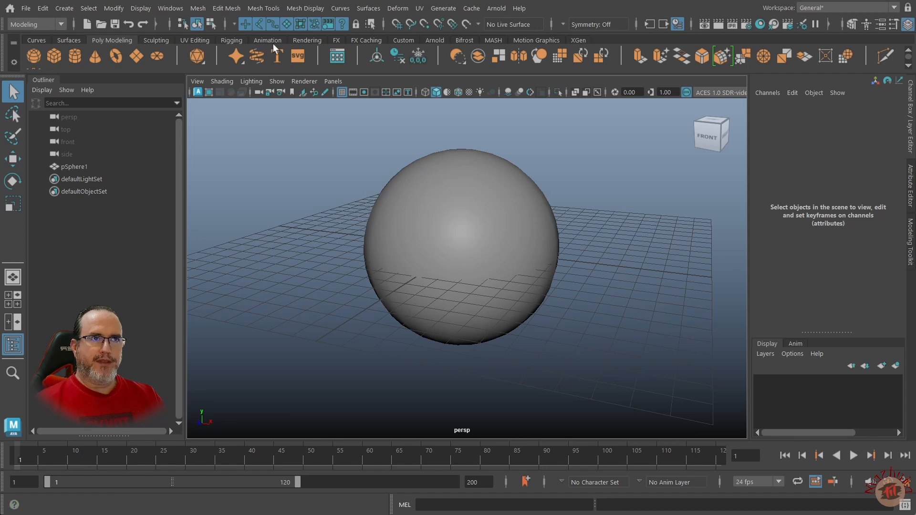
# - Open the Set to Face normal options to view the vertex face normal settings, and close them without applying
pyautogui.click(313, 10)
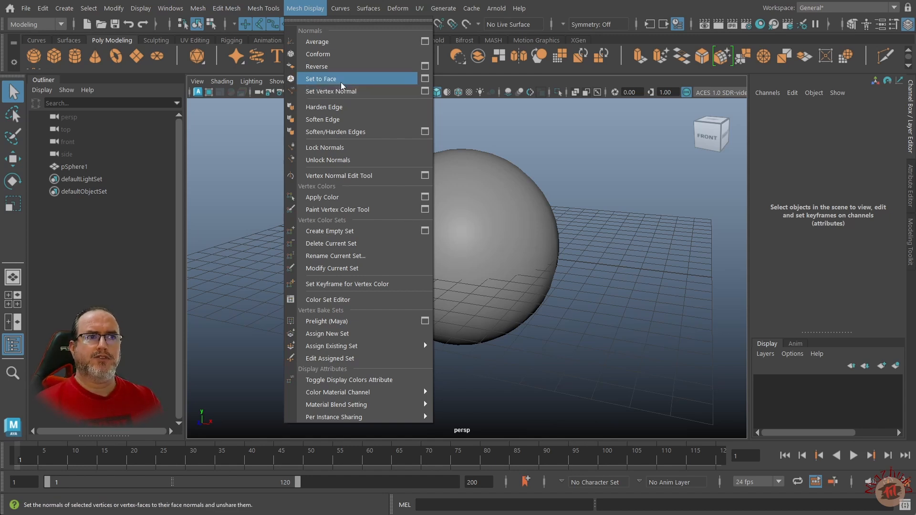
pyautogui.click(425, 78)
pyautogui.moveTo(253, 95)
pyautogui.mouseDown()
pyautogui.moveTo(282, 85)
pyautogui.moveTo(257, 87)
pyautogui.mouseUp()
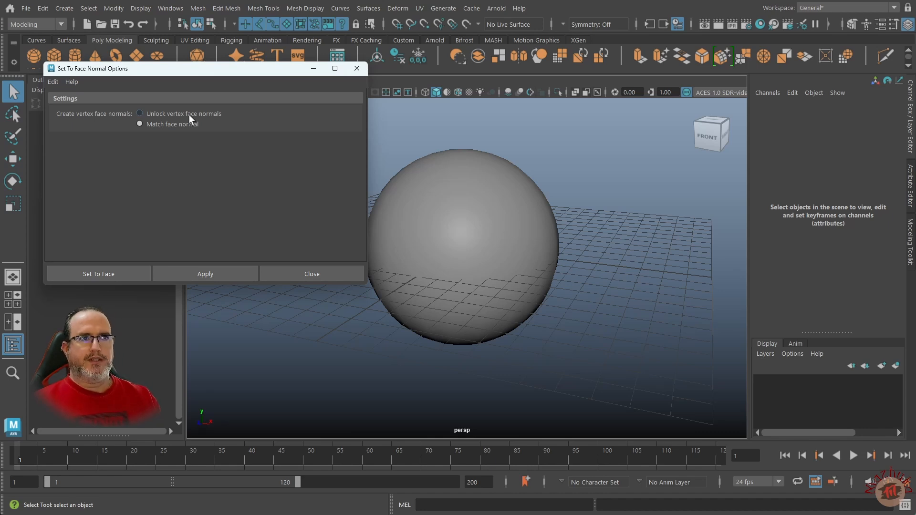
pyautogui.click(357, 70)
pyautogui.click(338, 200)
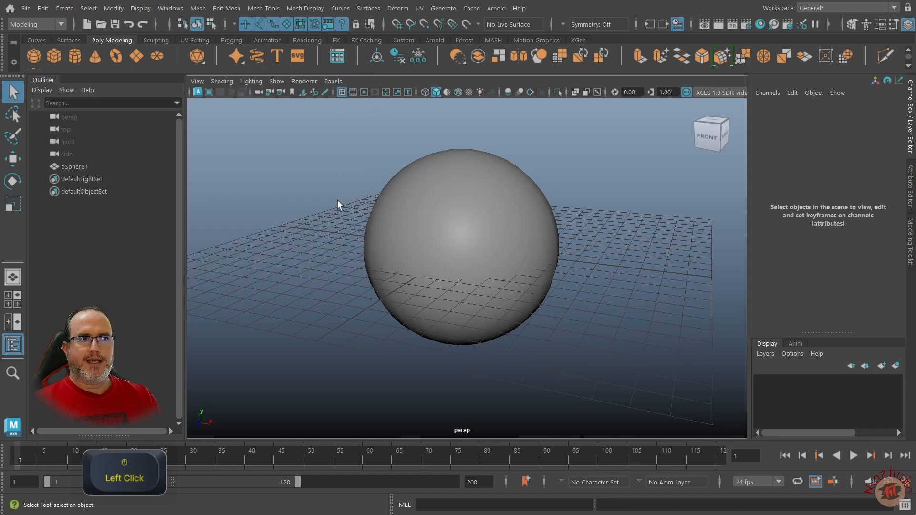
# - Select the sphere and examine its vertex normals along the upper silhouette up close
pyautogui.click(447, 231)
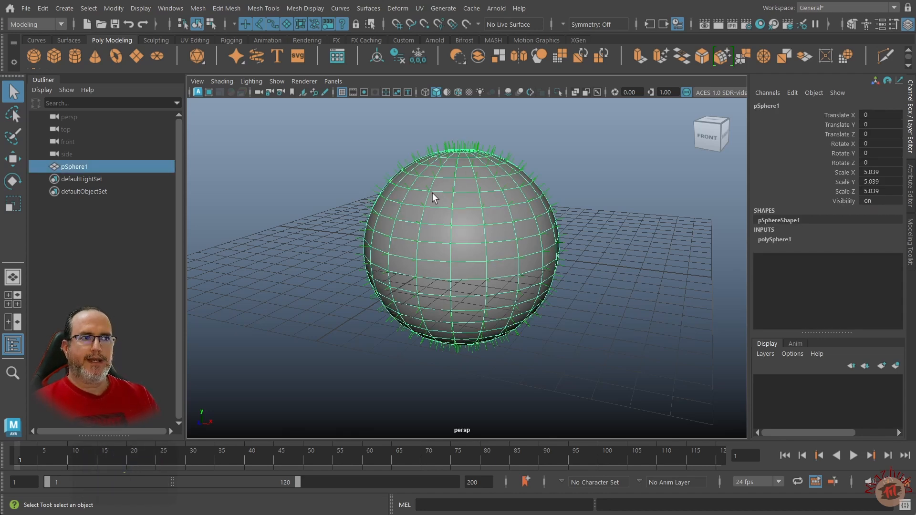
pyautogui.scroll(5, 432, 193)
pyautogui.scroll(-2, 415, 248)
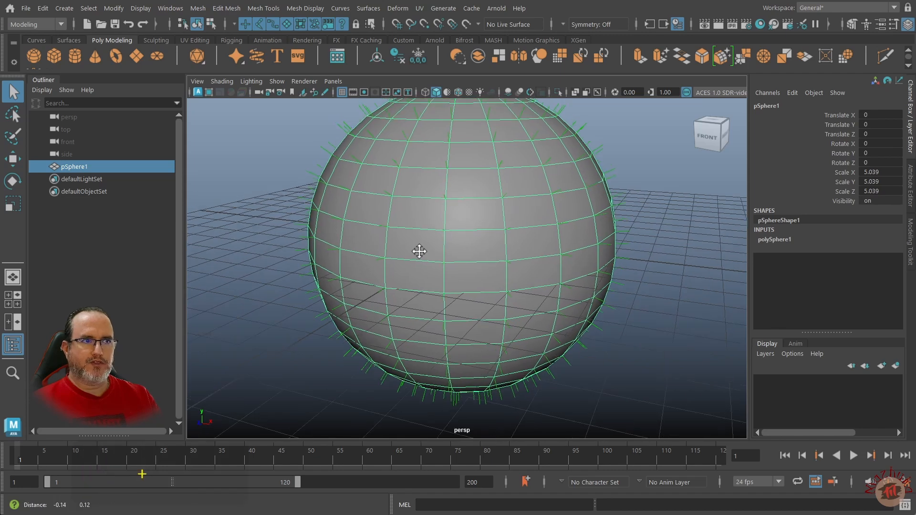
pyautogui.moveTo(420, 249); pyautogui.dragTo(491, 323, button='middle')
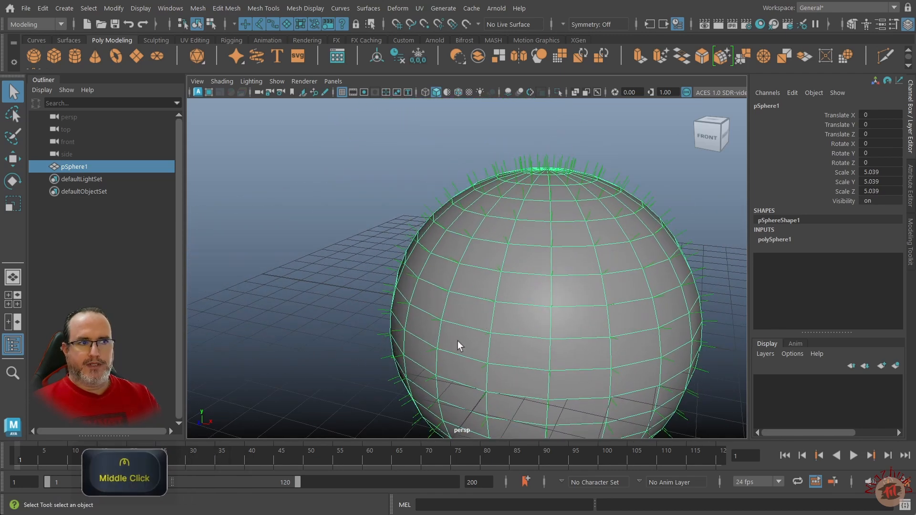
pyautogui.moveTo(466, 334)
pyautogui.keyDown('alt'); pyautogui.mouseDown()
pyautogui.moveTo(438, 320)
pyautogui.moveTo(462, 286)
pyautogui.moveTo(542, 348)
pyautogui.moveTo(503, 348)
pyautogui.moveTo(483, 321)
pyautogui.moveTo(466, 322)
pyautogui.mouseUp(); pyautogui.keyUp('alt')
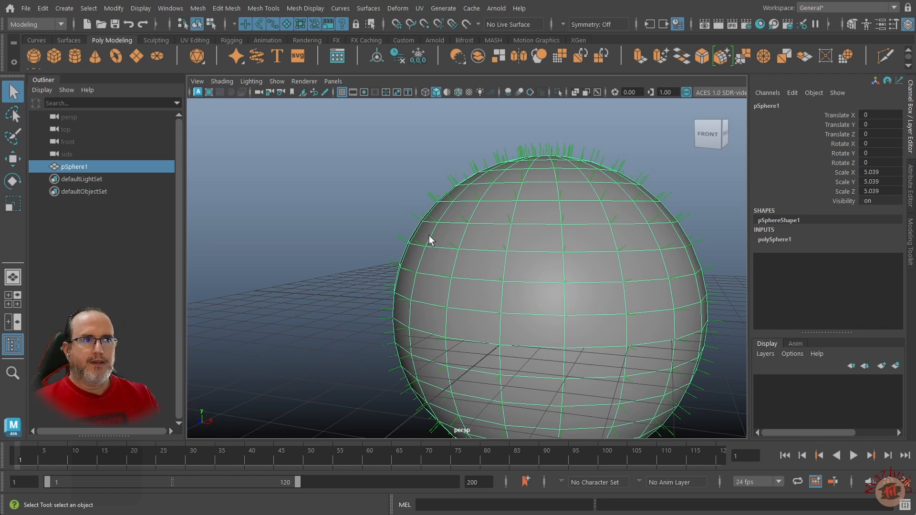
pyautogui.moveTo(435, 265)
pyautogui.keyDown('alt'); pyautogui.mouseDown()
pyautogui.moveTo(463, 263)
pyautogui.moveTo(477, 288)
pyautogui.moveTo(455, 298)
pyautogui.moveTo(433, 285)
pyautogui.moveTo(436, 256)
pyautogui.mouseUp(); pyautogui.keyUp('alt')
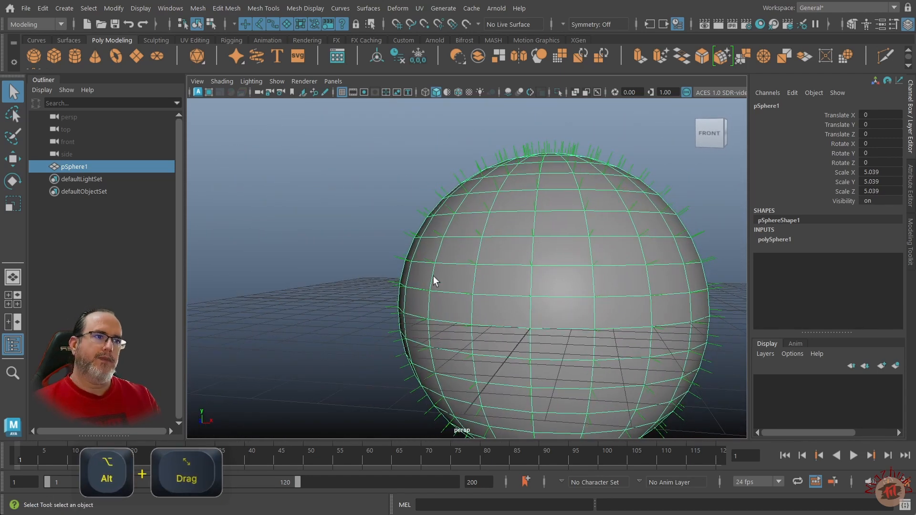
# - Apply Set to Face to the whole sphere with the Unlock vertex face normals option
pyautogui.click(315, 7)
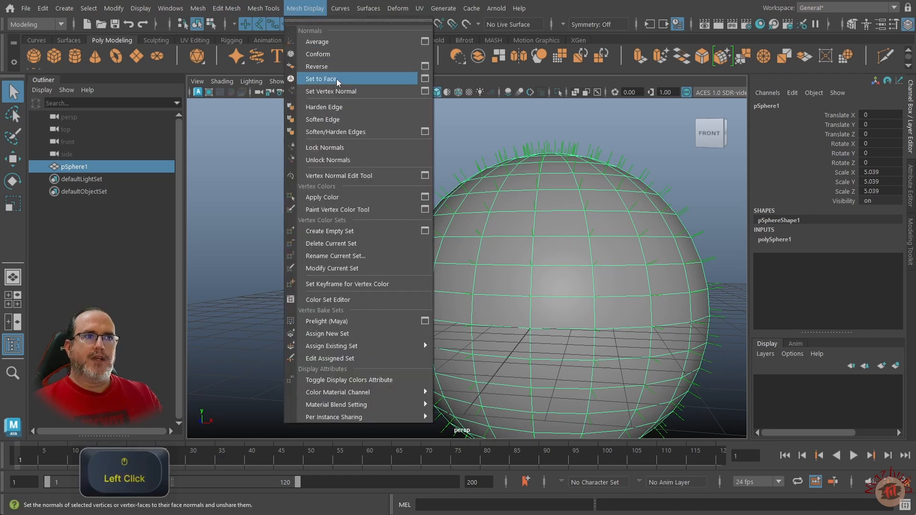
pyautogui.click(423, 78)
pyautogui.click(140, 114)
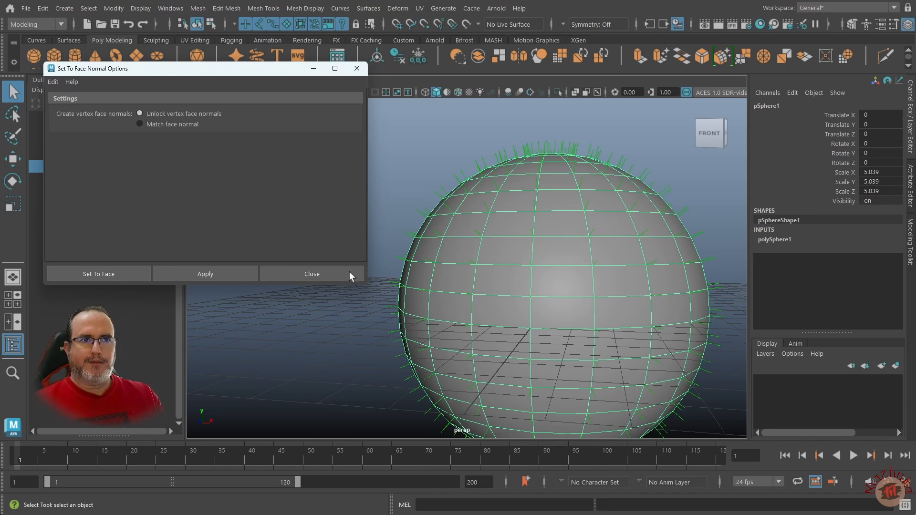
pyautogui.click(213, 276)
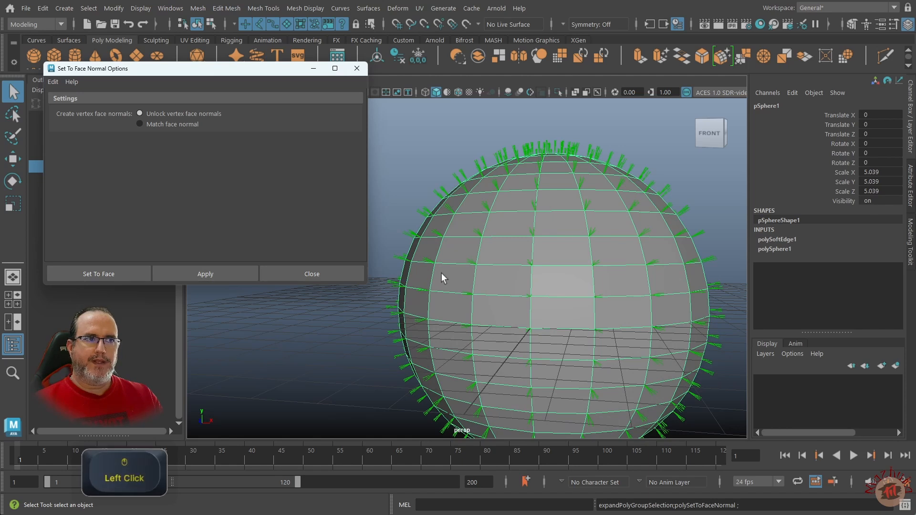
# - Inspect the sphere's split vertex normals up close and undo the Set to Face operation
pyautogui.scroll(6, 438, 253)
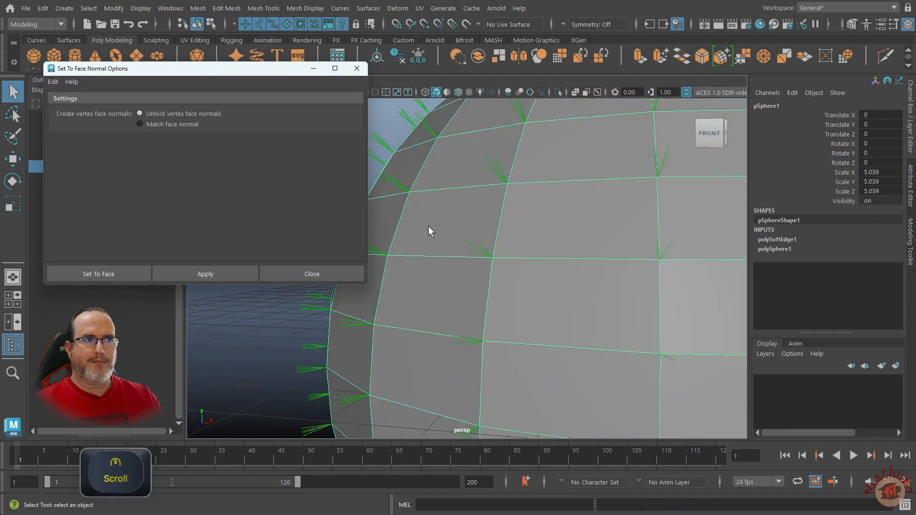
pyautogui.keyDown('shift'); pyautogui.middleClick(432, 233); pyautogui.keyUp('shift')
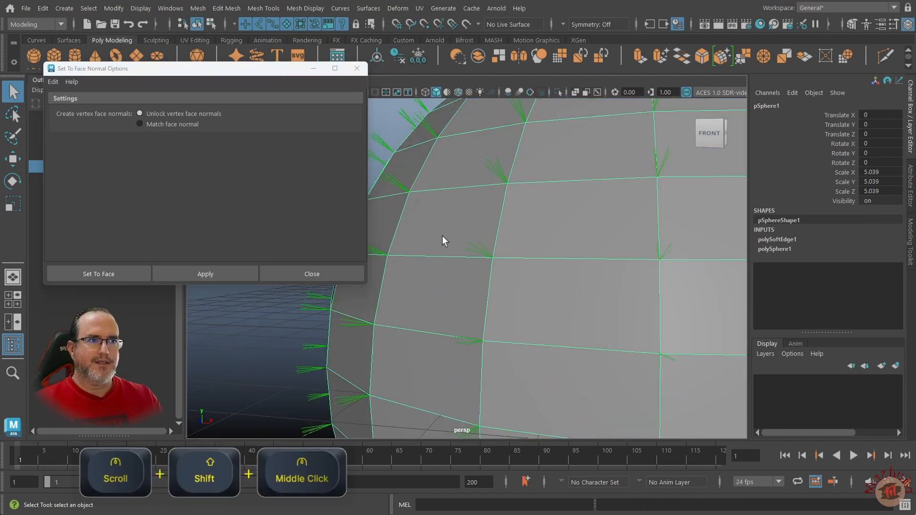
pyautogui.keyDown('alt'); pyautogui.moveTo(443, 236); pyautogui.dragTo(495, 250, button='middle'); pyautogui.keyUp('alt')
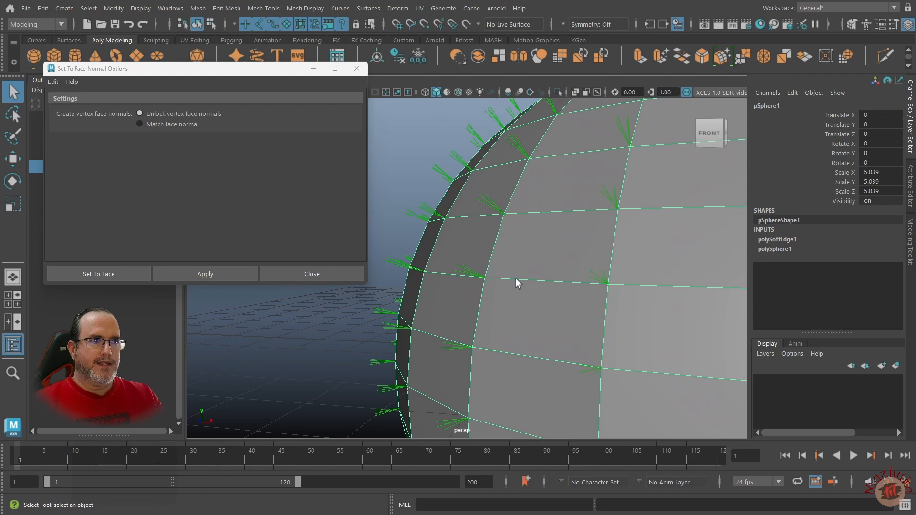
pyautogui.moveTo(500, 240)
pyautogui.keyDown('alt'); pyautogui.mouseDown()
pyautogui.moveTo(505, 256)
pyautogui.moveTo(500, 240)
pyautogui.mouseUp(); pyautogui.keyUp('alt')
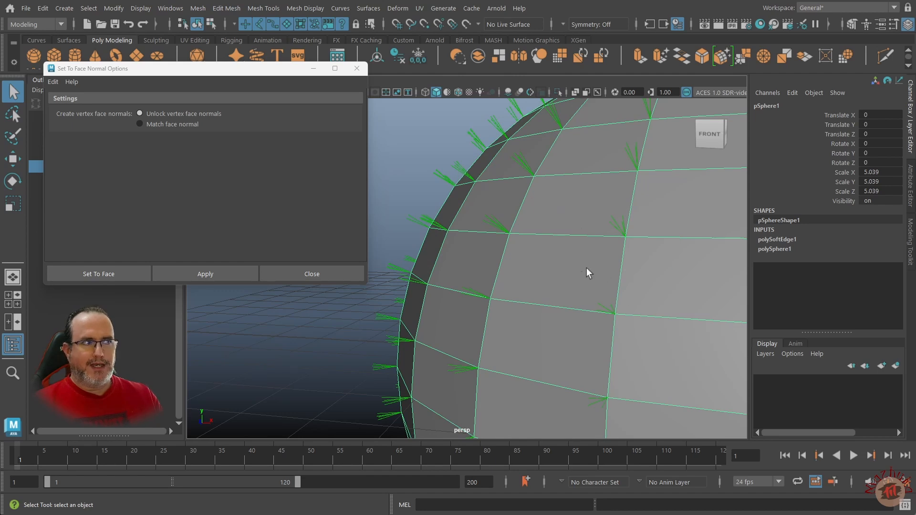
pyautogui.hotkey('ctrl', 'z')
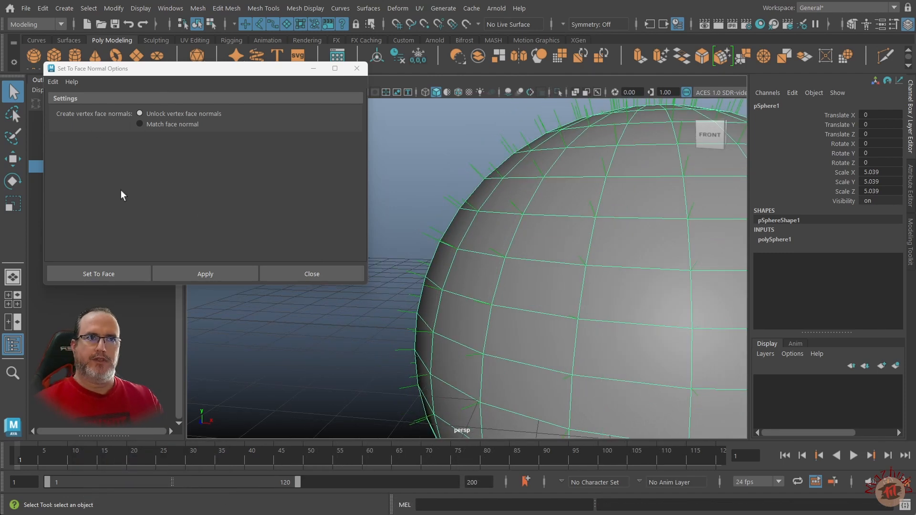
# - Select a two-by-two block of faces on the sphere in face mode and apply Set to Face with Unlock vertex face normals
pyautogui.moveTo(179, 72); pyautogui.dragTo(178, 84)
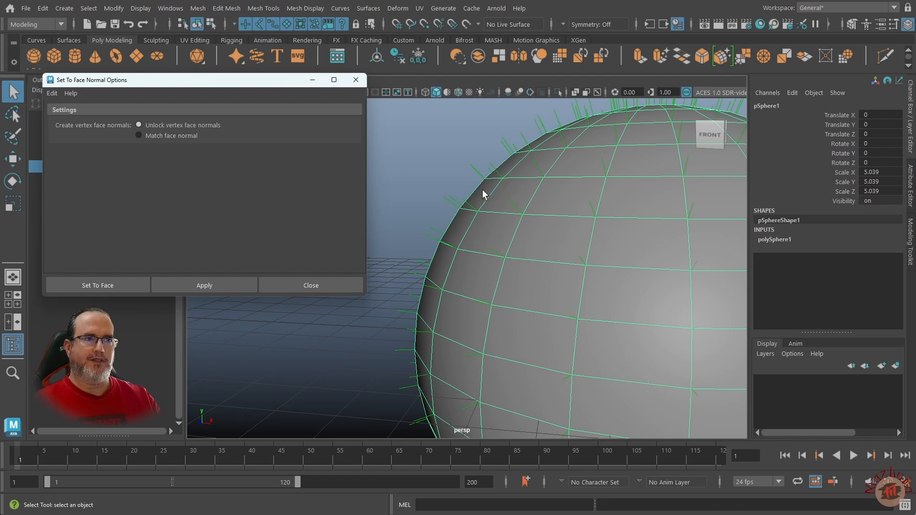
pyautogui.rightClick(513, 249)
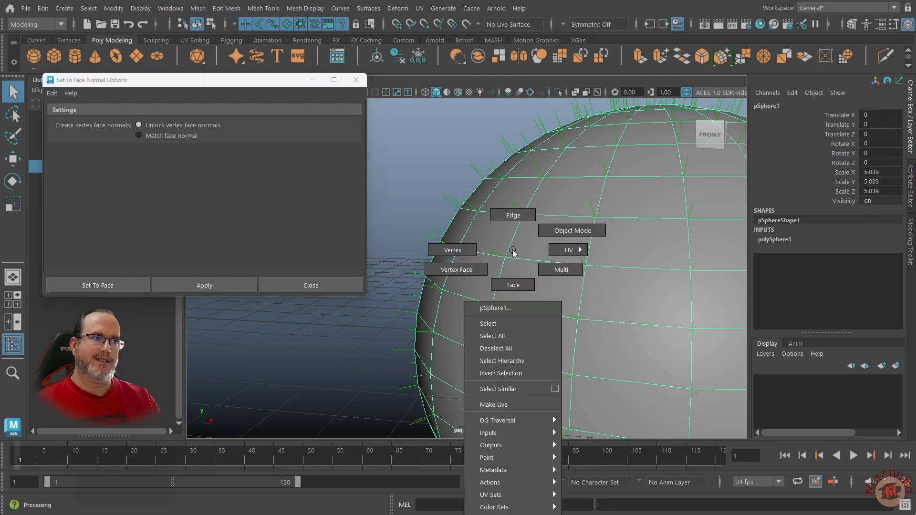
pyautogui.click(519, 284)
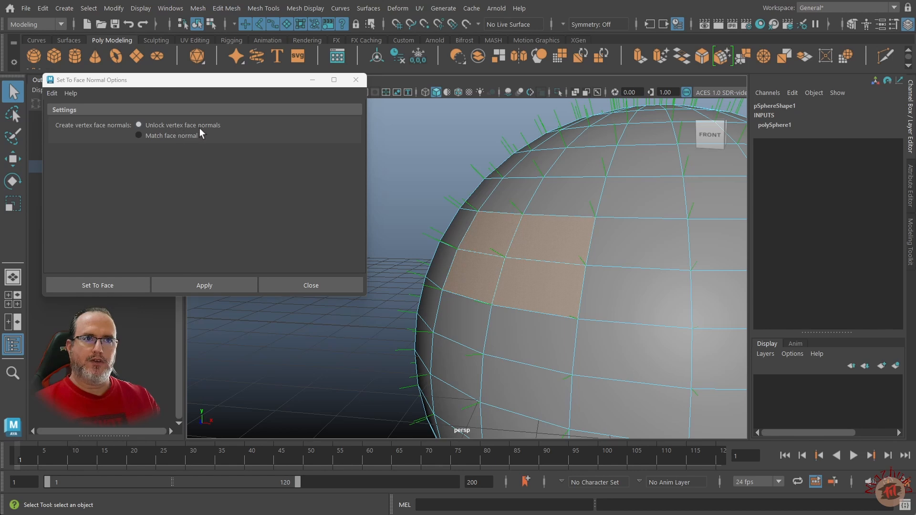
pyautogui.click(215, 286)
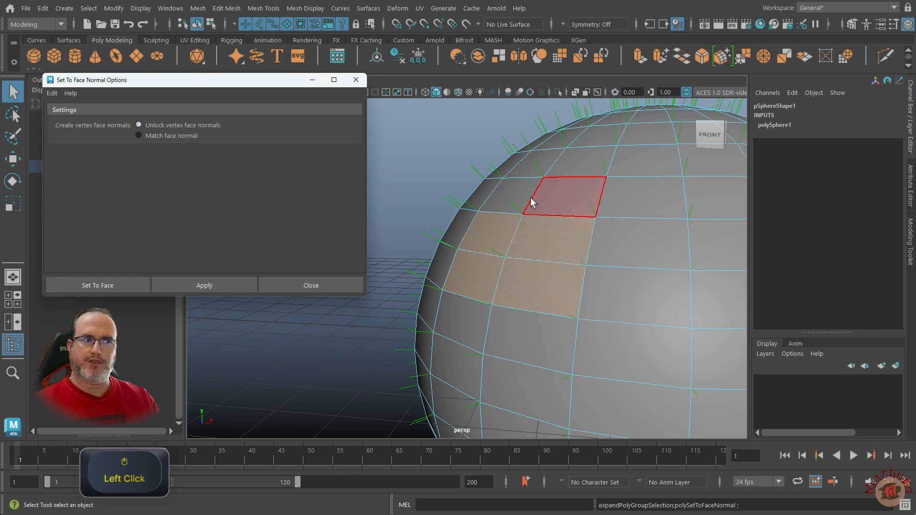
# - Apply Set to Face with Match face normal to the four selected faces and check their normals
pyautogui.click(136, 148)
pyautogui.click(195, 285)
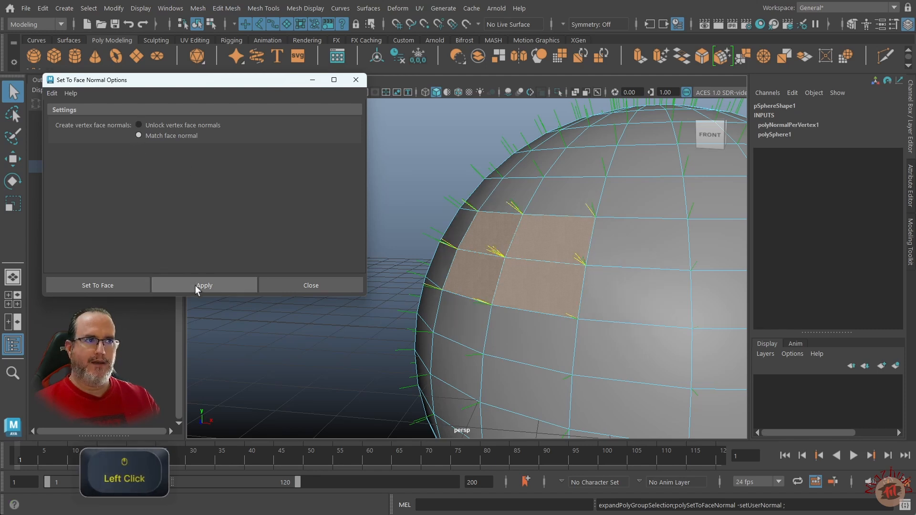
pyautogui.scroll(5, 518, 272)
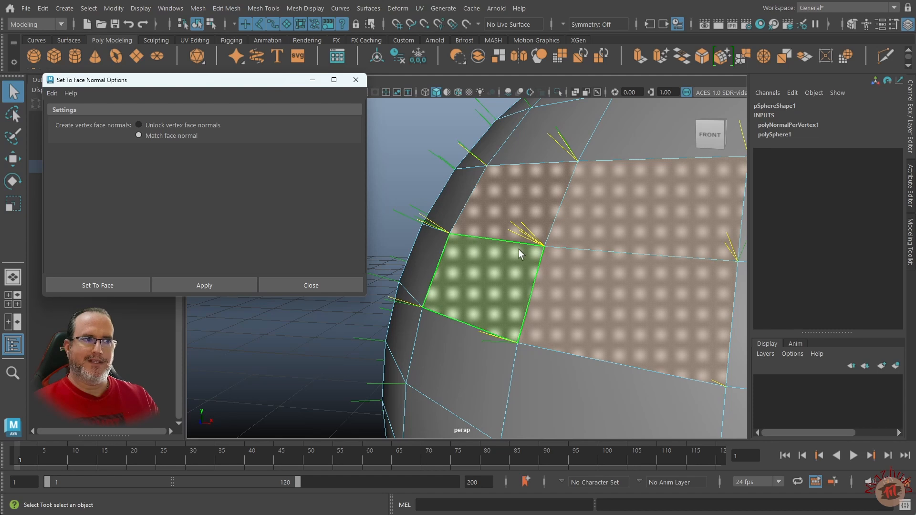
# - Apply Set to Face with Unlock vertex face normals to the same four faces, and return to object mode with nothing selected
pyautogui.click(189, 124)
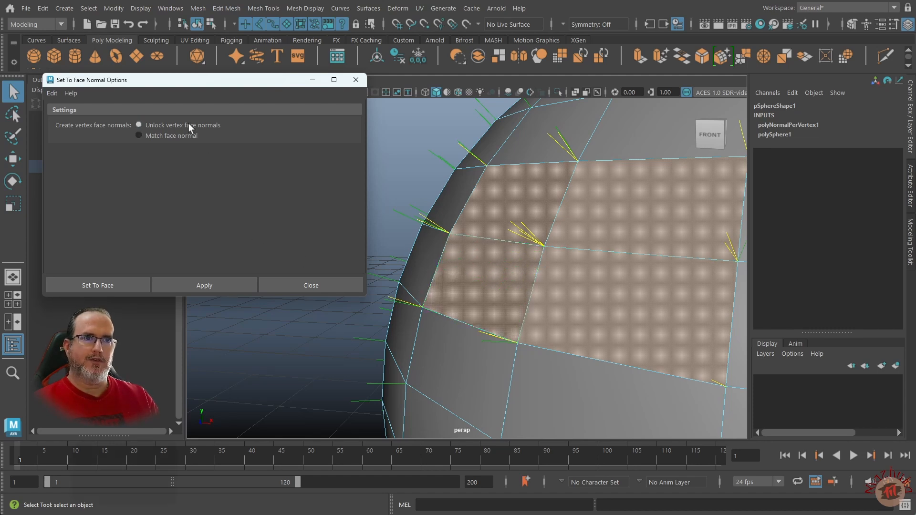
pyautogui.click(208, 286)
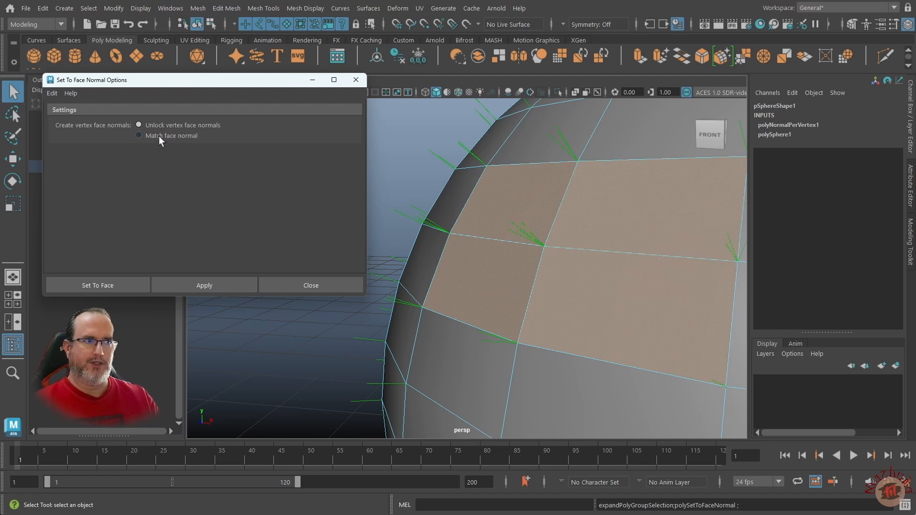
pyautogui.scroll(-5, 561, 275)
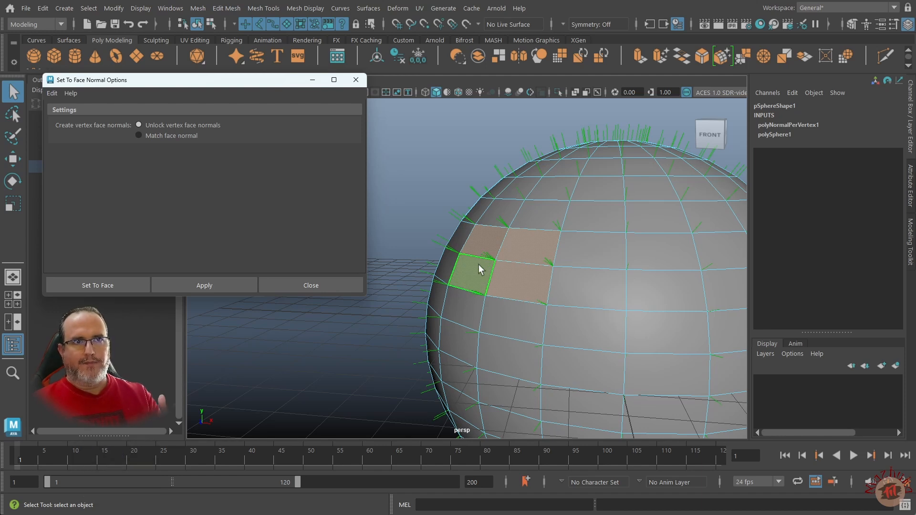
pyautogui.moveTo(474, 267); pyautogui.dragTo(512, 253, button='right')
pyautogui.click(428, 249)
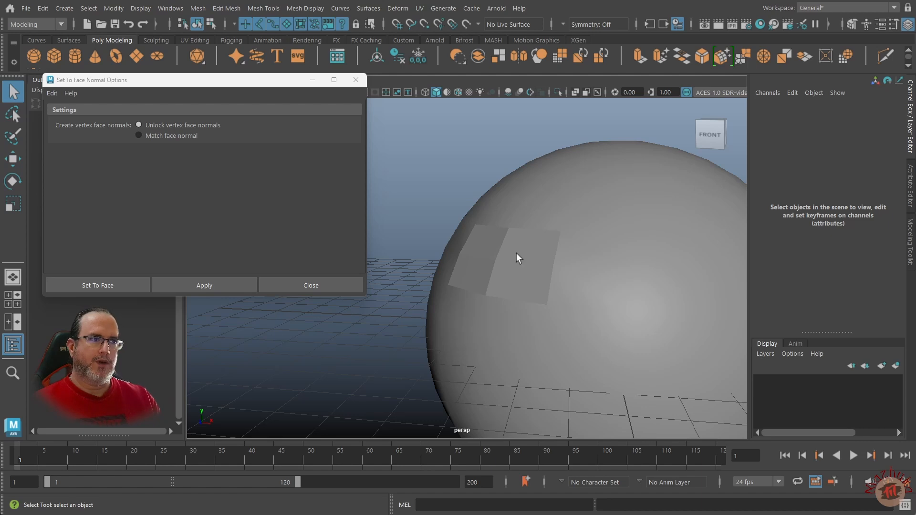
# - Apply Set to Face with Unlock vertex face normals to the whole sphere, and deselect it to check the shading
pyautogui.moveTo(560, 219); pyautogui.dragTo(606, 205, button='right')
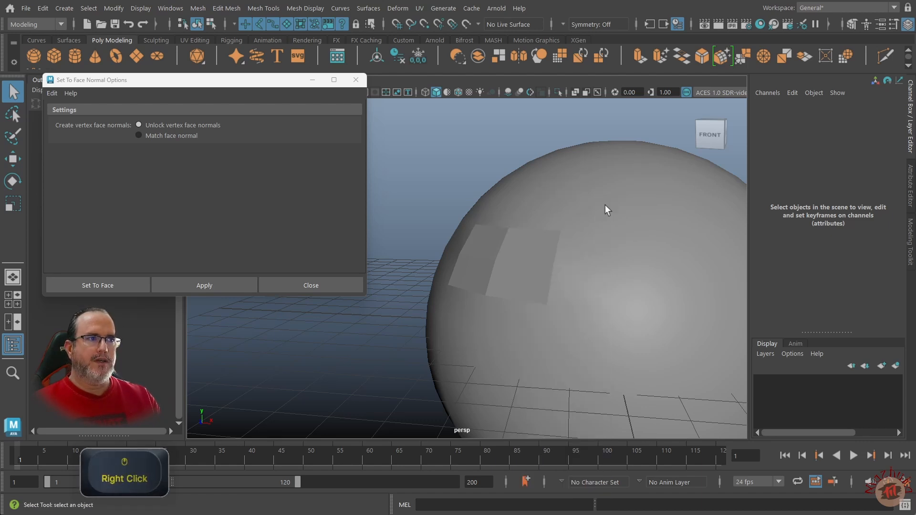
pyautogui.click(605, 205)
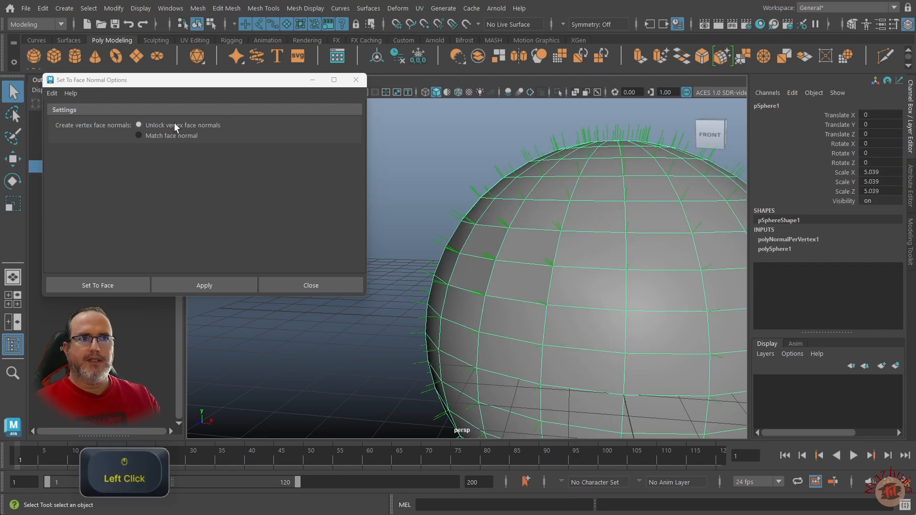
pyautogui.click(203, 289)
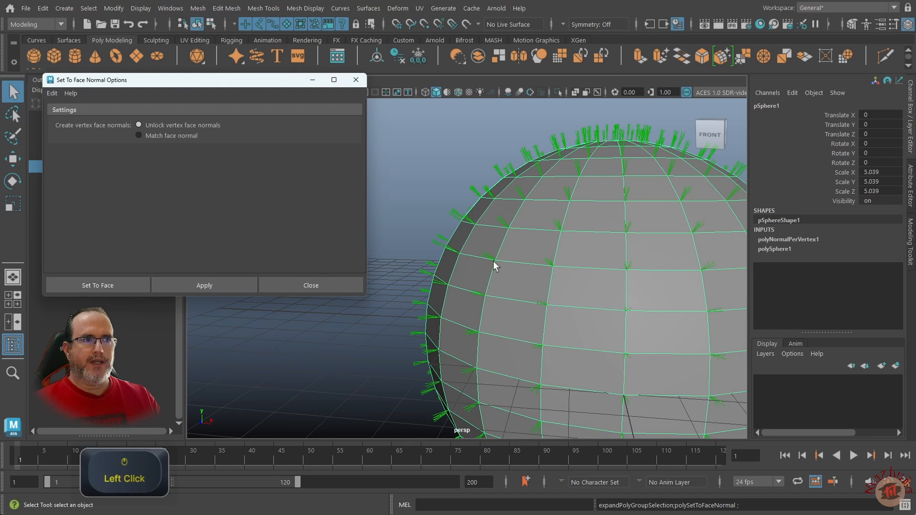
pyautogui.moveTo(543, 247); pyautogui.dragTo(420, 211, button='right')
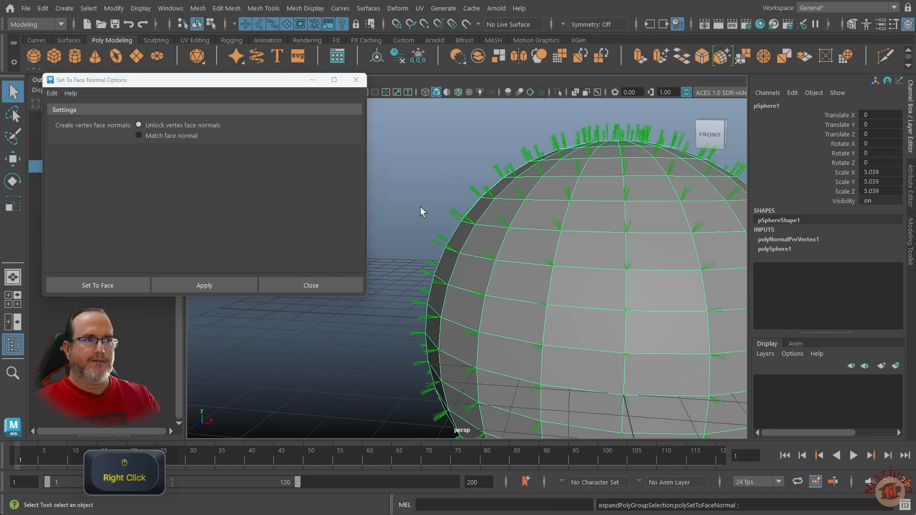
pyautogui.click(422, 214)
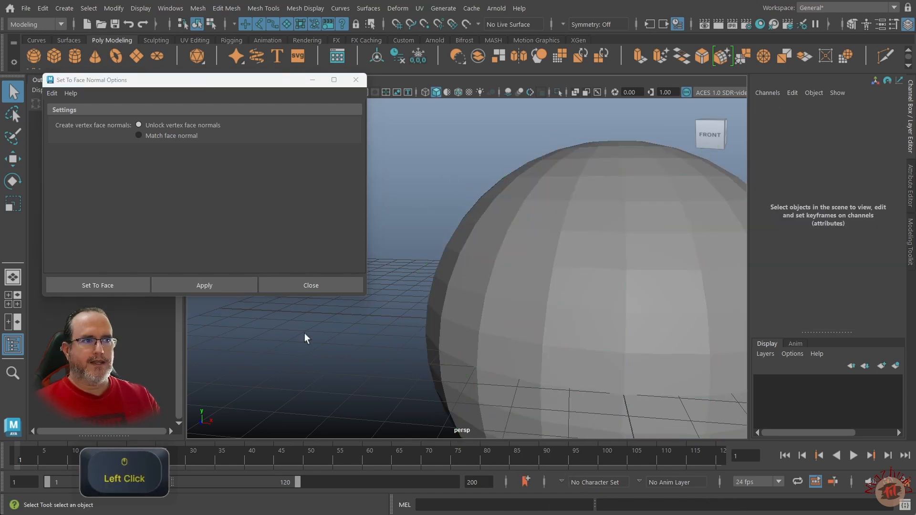
# - With Match face normal chosen, select the sphere and check its polySphere1 and polyNormalPerVertex1 history inputs
pyautogui.click(148, 137)
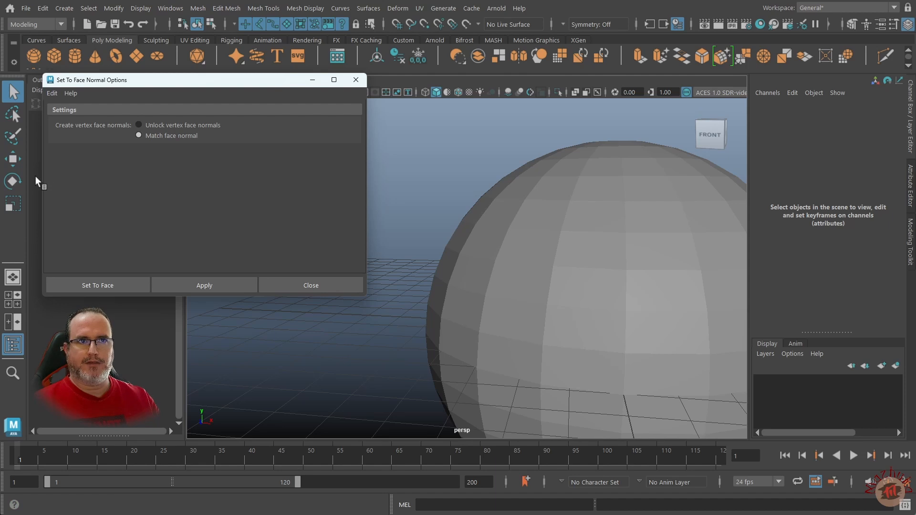
pyautogui.click(557, 267)
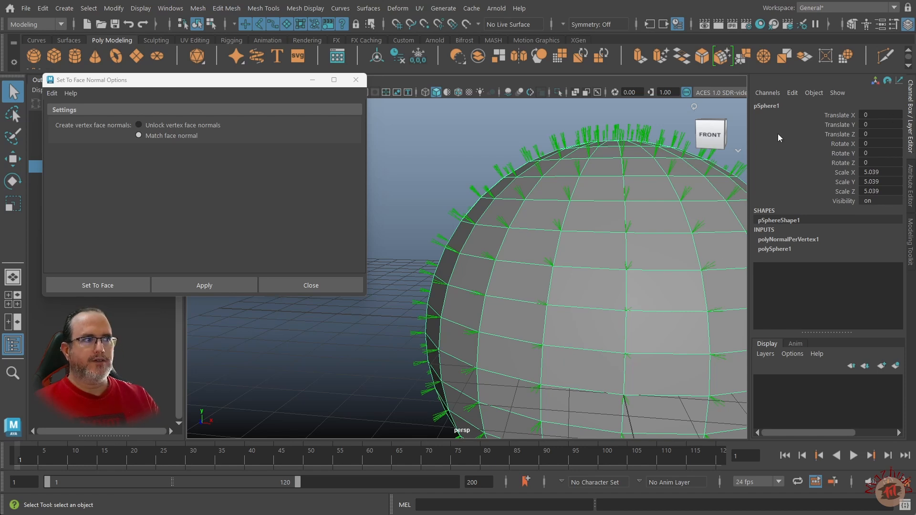
pyautogui.click(783, 249)
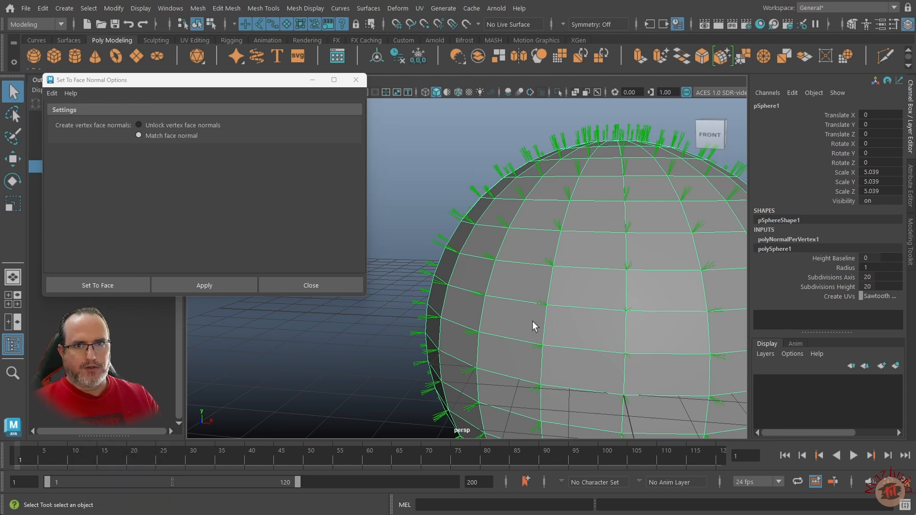
pyautogui.click(805, 241)
pyautogui.click(766, 243)
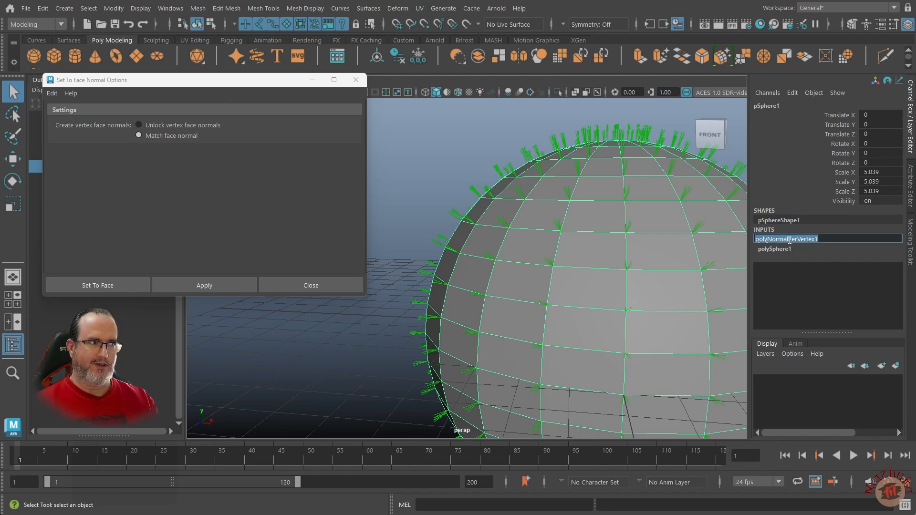
# - Delete the polyNormalPerVertex1 node from the sphere's history and close the Set to Face options
pyautogui.click(818, 248)
pyautogui.click(827, 247)
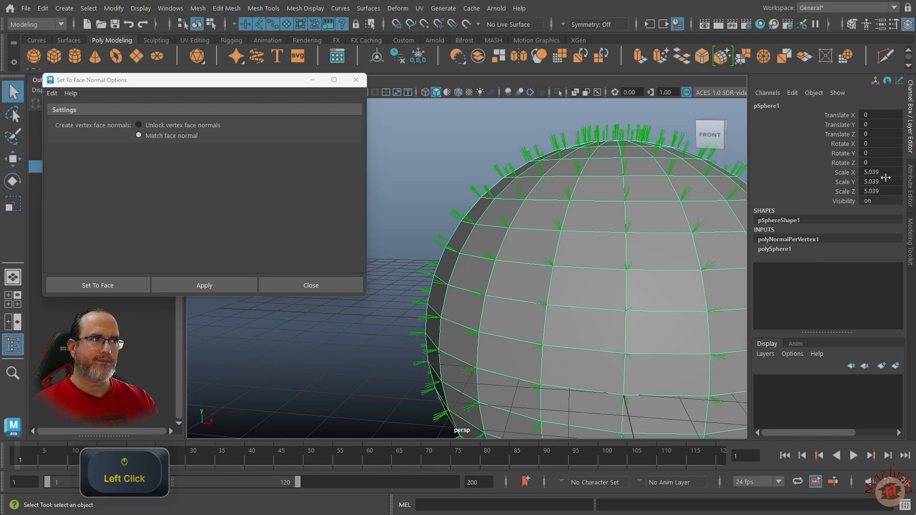
pyautogui.click(798, 91)
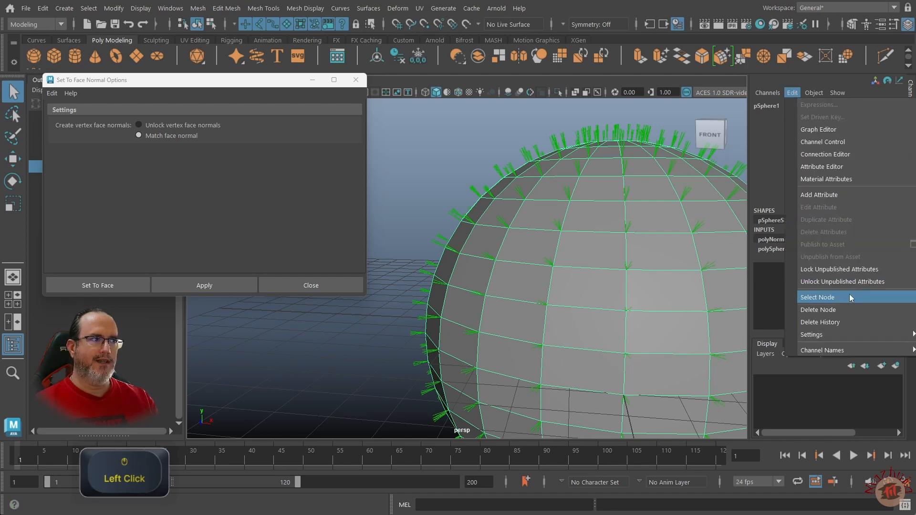
pyautogui.click(829, 311)
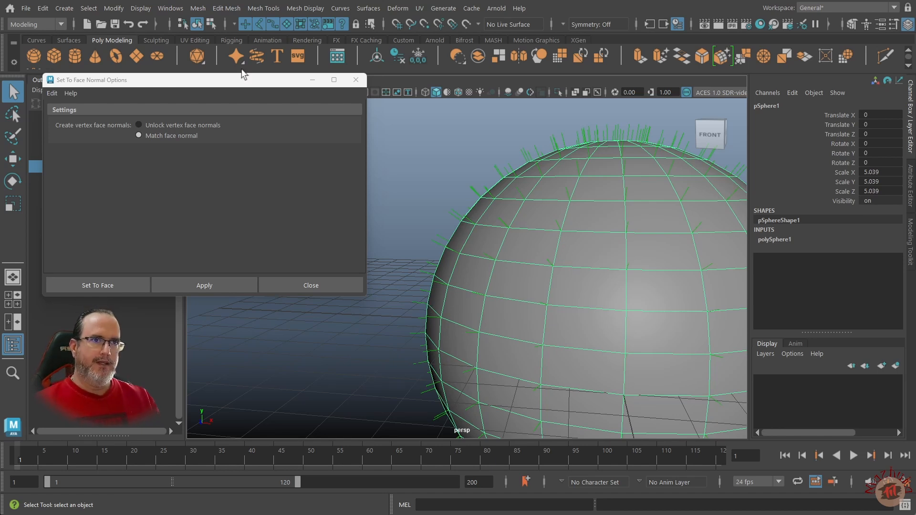
pyautogui.click(356, 80)
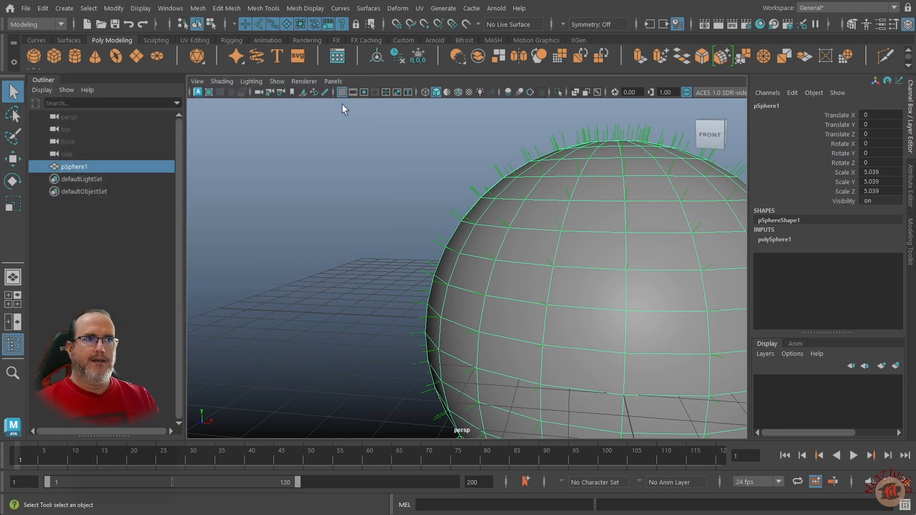
# - Open the Set Vertex Normal options and place their window clear of the sphere
pyautogui.click(268, 11)
pyautogui.moveTo(305, 12)
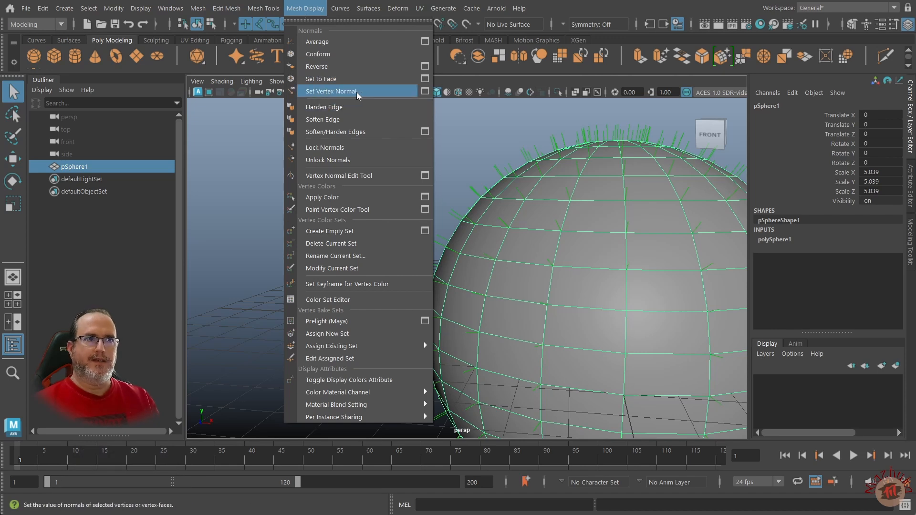
pyautogui.click(425, 91)
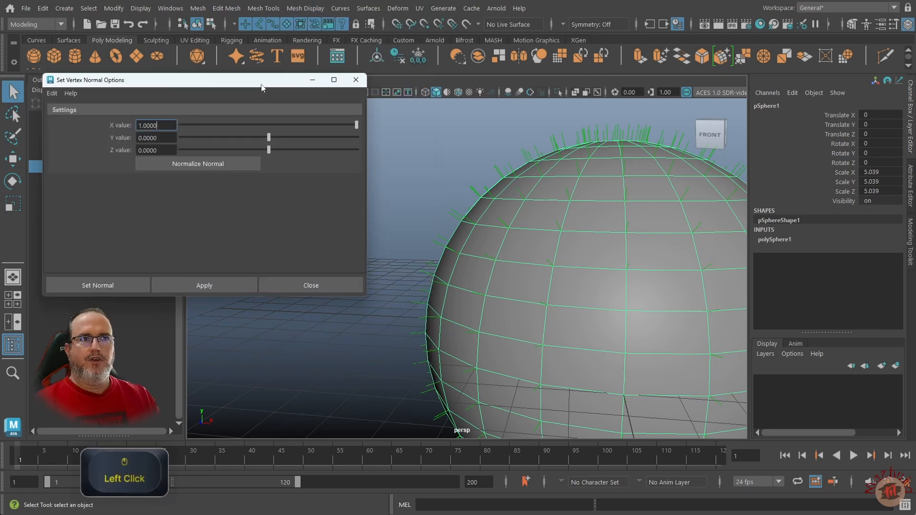
pyautogui.moveTo(260, 90); pyautogui.dragTo(274, 93)
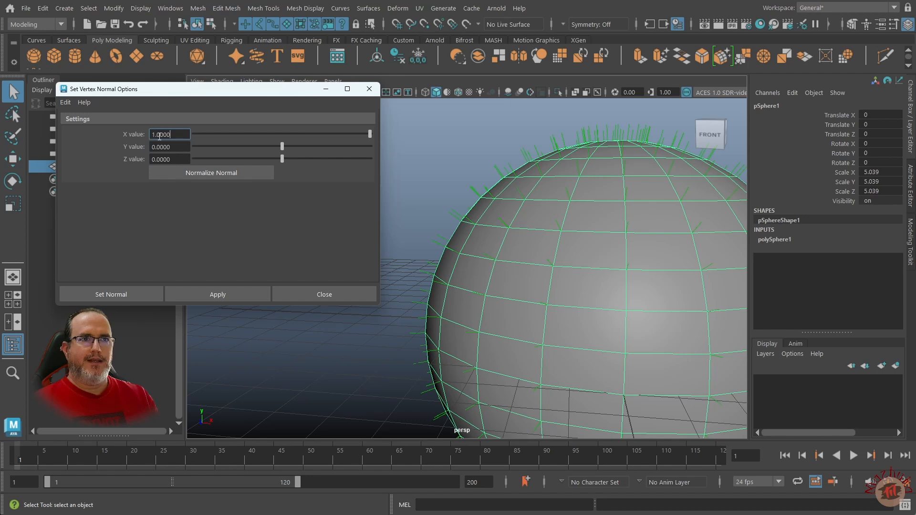
# - Try Set Vertex Normal on the whole sphere with X 1, Y 0 and Z 0, and undo it
pyautogui.scroll(-3, 459, 345)
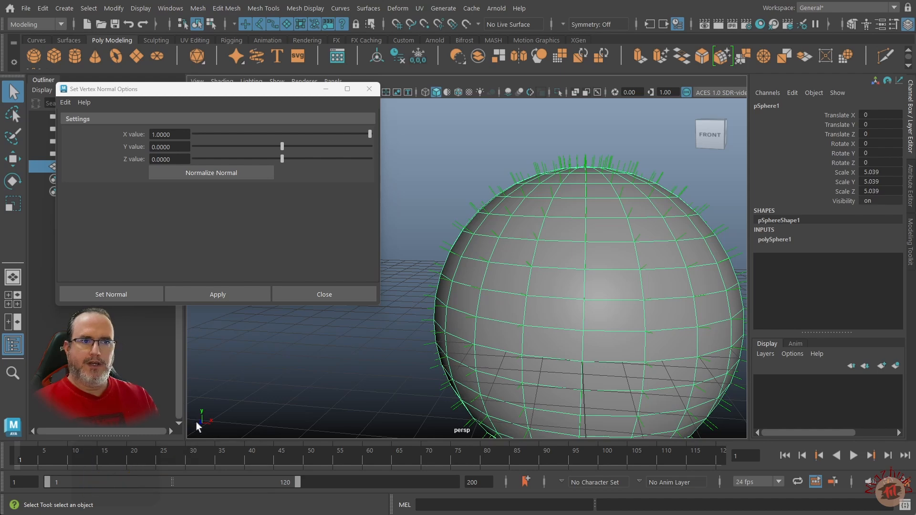
pyautogui.keyDown('alt'); pyautogui.moveTo(333, 368); pyautogui.dragTo(354, 396); pyautogui.keyUp('alt')
pyautogui.keyDown('alt'); pyautogui.moveTo(408, 370); pyautogui.dragTo(362, 358, button='middle'); pyautogui.keyUp('alt')
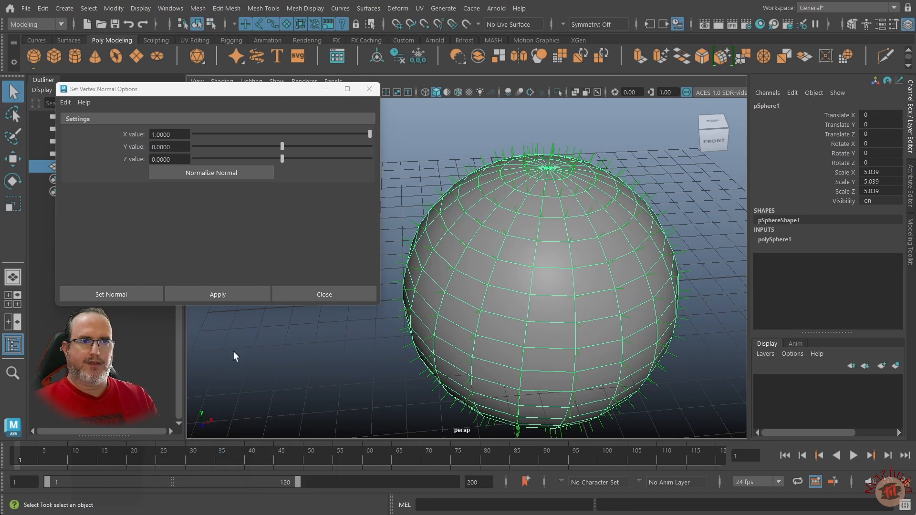
pyautogui.click(232, 295)
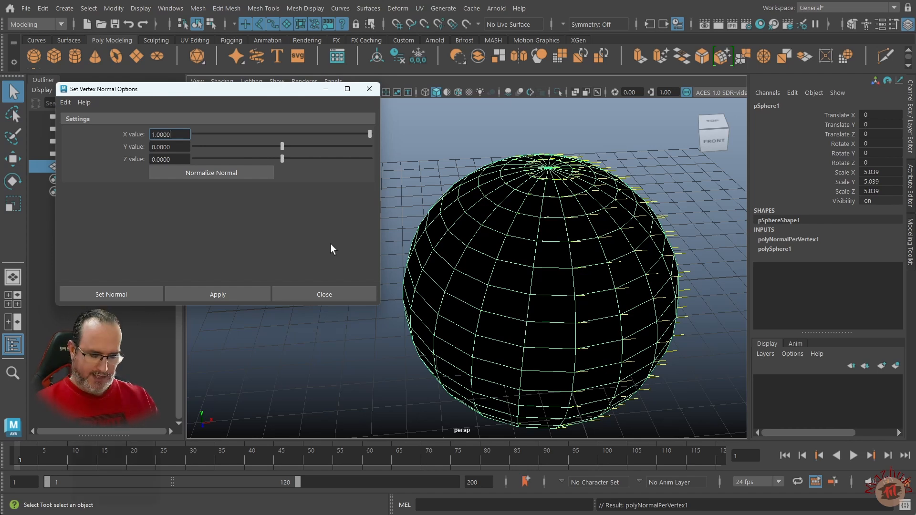
pyautogui.hotkey('ctrl', 'z')
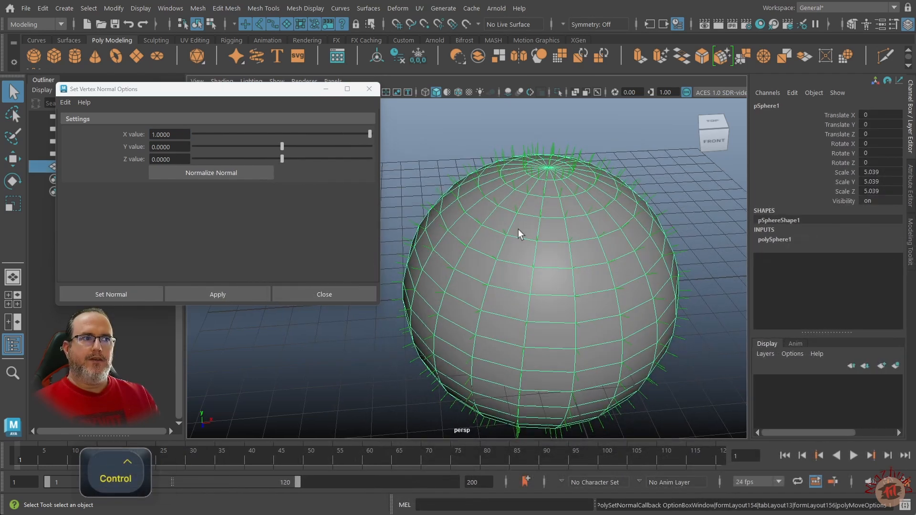
# - Apply Set Vertex Normal with X 1, Y 0 and Z 0 to four neighbouring vertices on the sphere's left side
pyautogui.moveTo(518, 229); pyautogui.dragTo(522, 268, button='right')
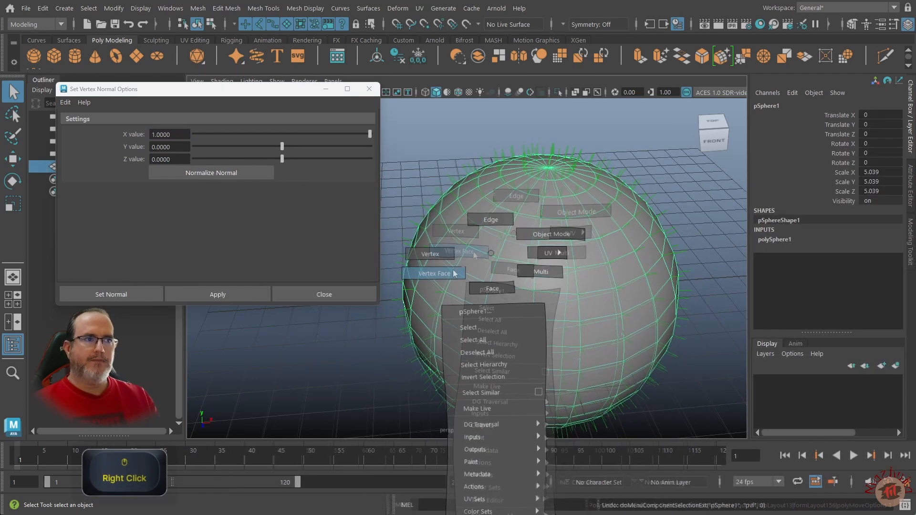
pyautogui.moveTo(490, 254); pyautogui.dragTo(437, 259, button='right')
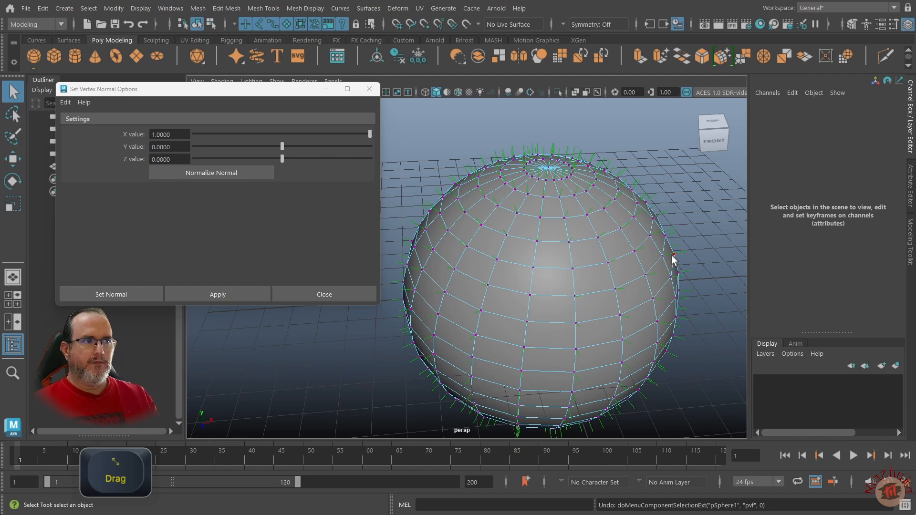
pyautogui.click(423, 271)
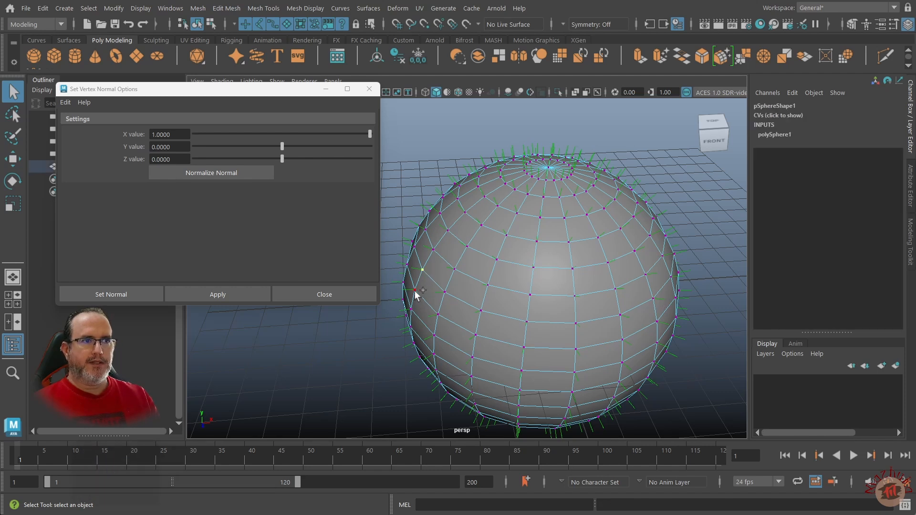
pyautogui.keyDown('shift'); pyautogui.click(411, 266); pyautogui.keyUp('shift')
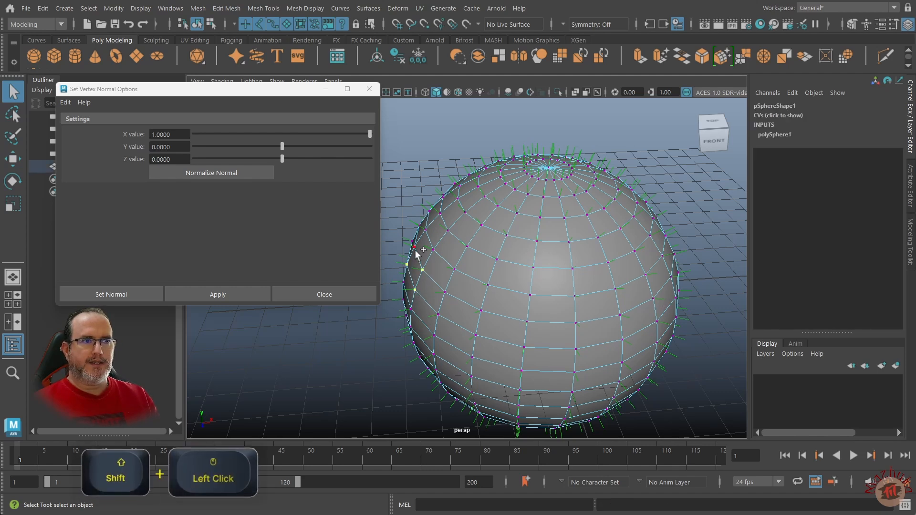
pyautogui.keyDown('shift'); pyautogui.click(414, 247); pyautogui.keyUp('shift')
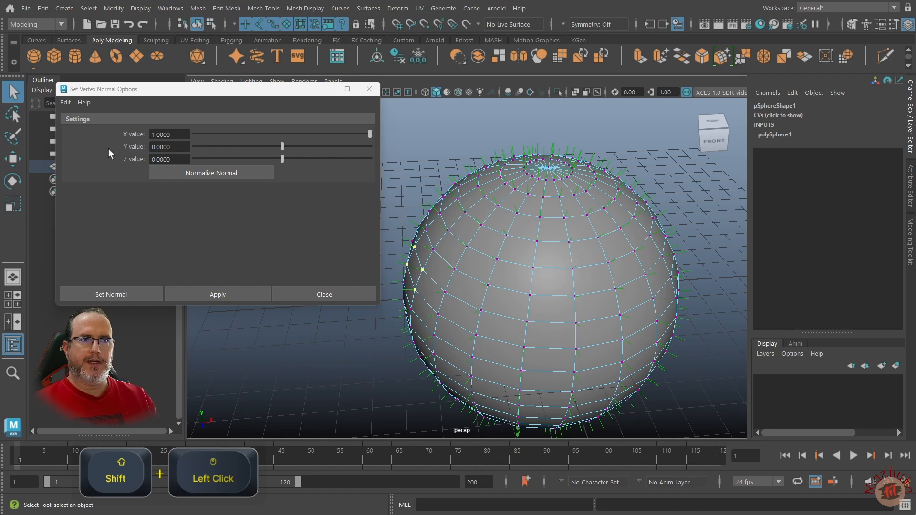
pyautogui.click(232, 296)
pyautogui.click(232, 296)
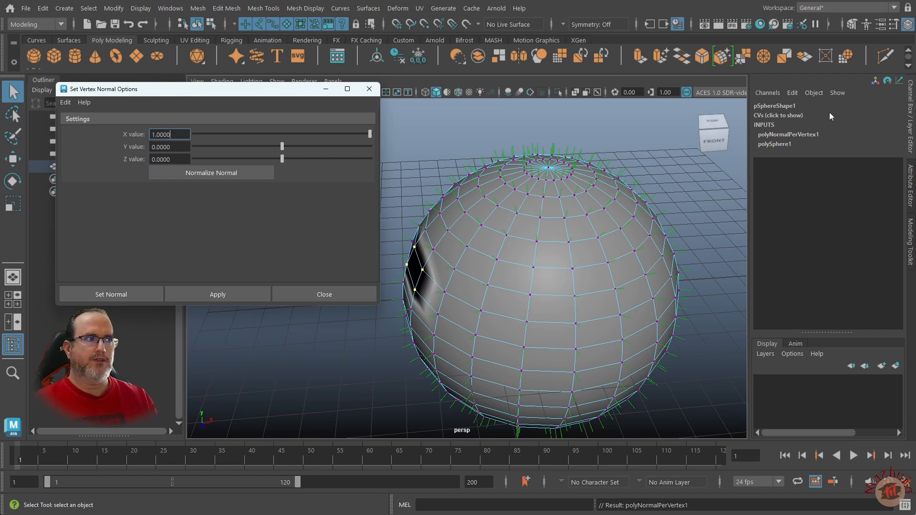
# - Delete the polyNormalPerVertex1 node created by the four-vertex normal change
pyautogui.click(777, 136)
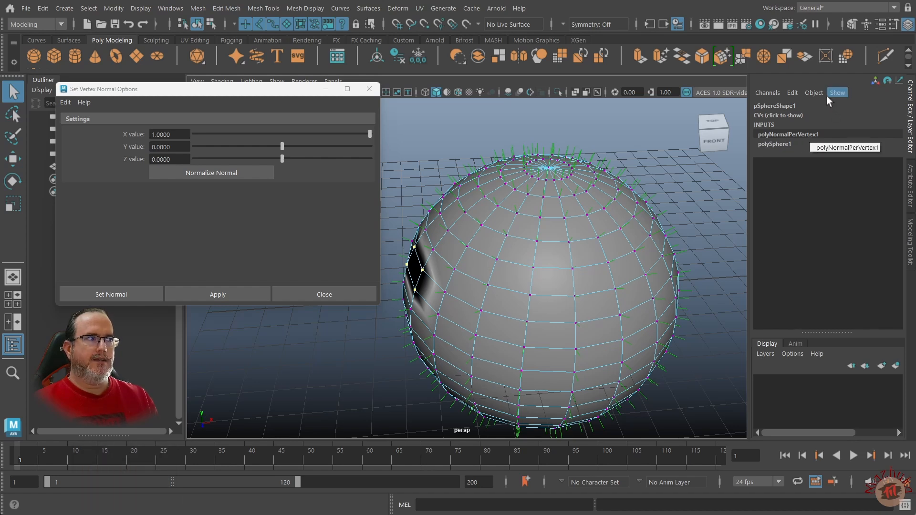
pyautogui.click(792, 92)
pyautogui.click(814, 310)
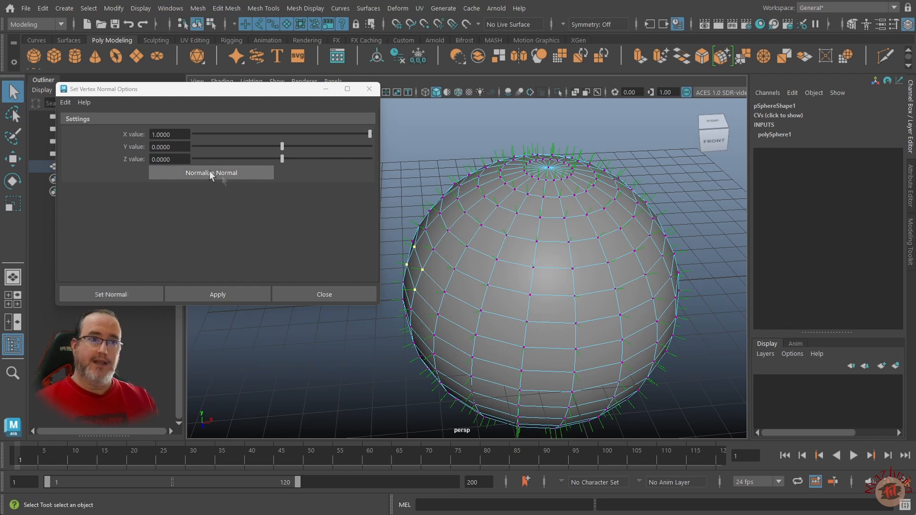
# - Normalize the normal values in the Set Vertex Normal options and close them
pyautogui.click(222, 176)
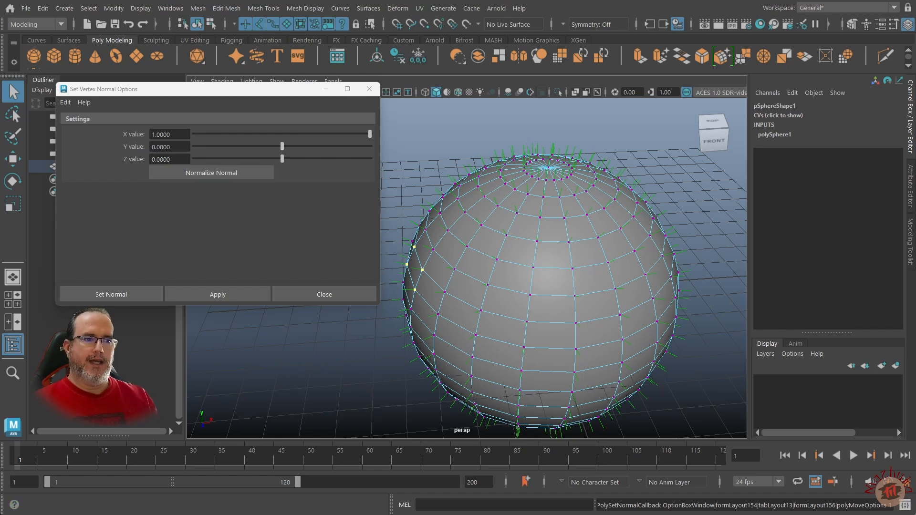
pyautogui.scroll(-1, 247, 311)
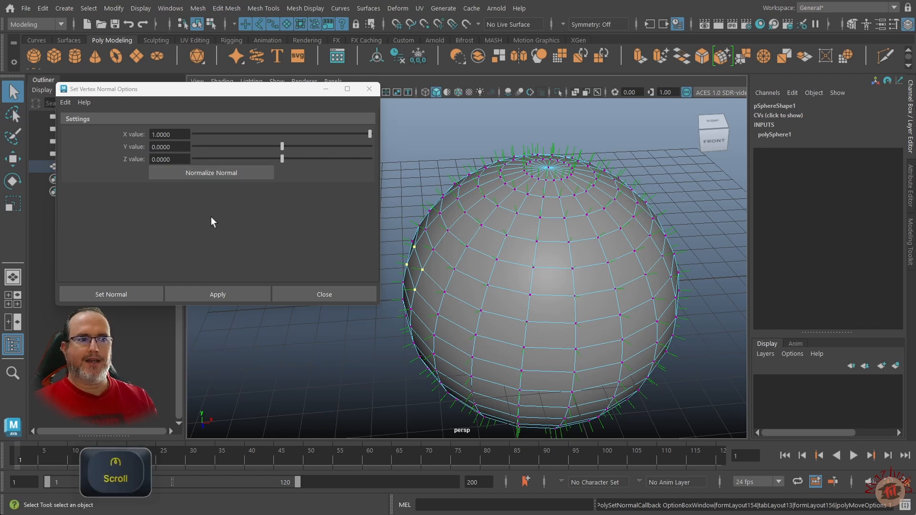
pyautogui.click(321, 295)
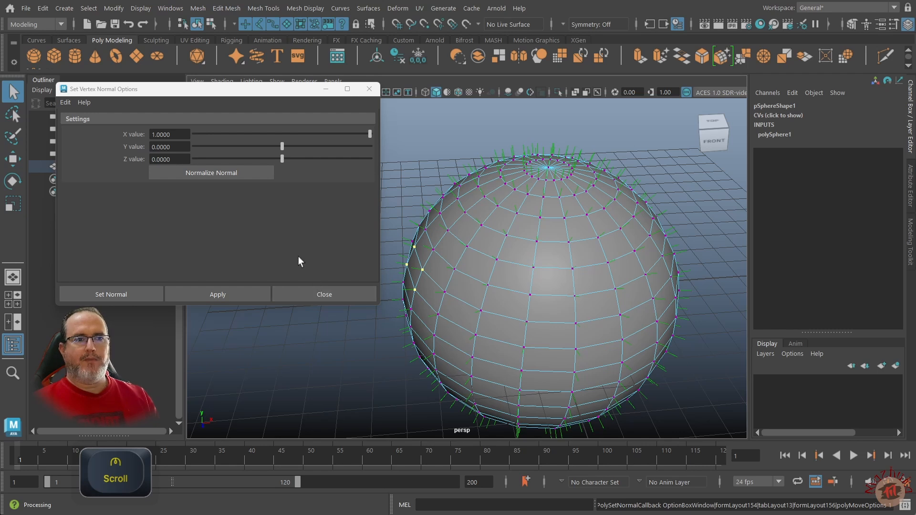